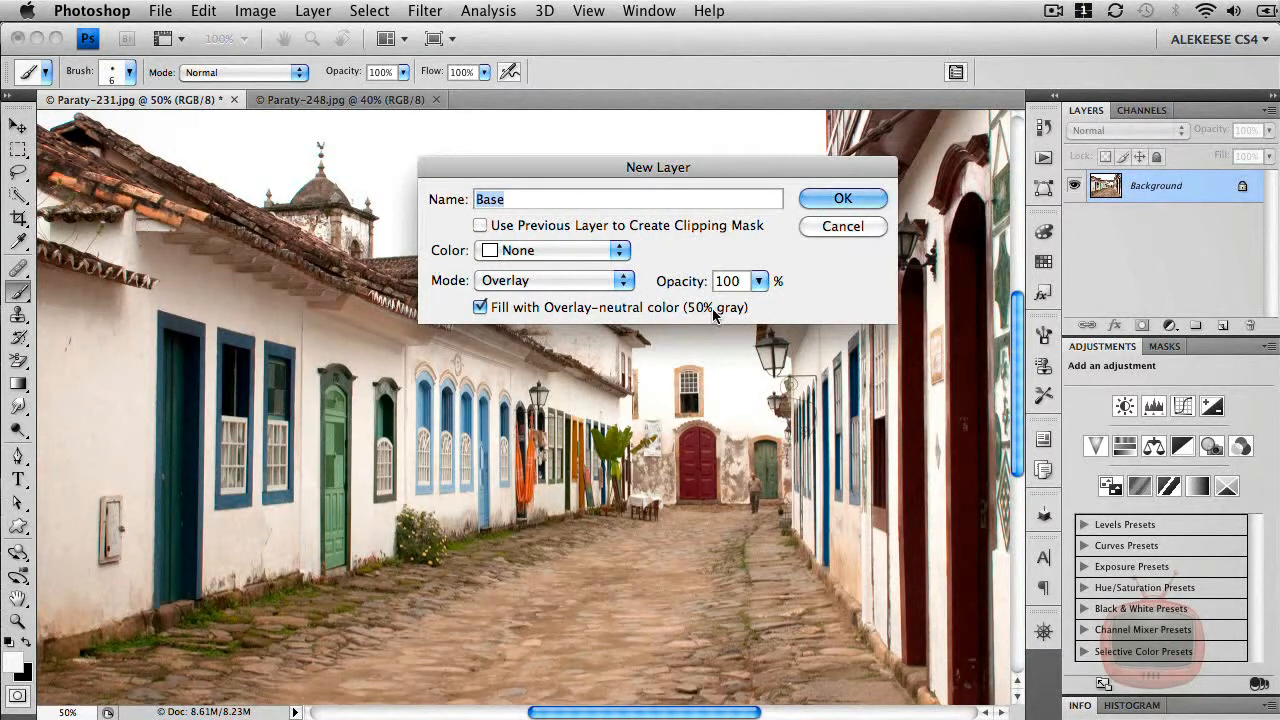
Step: Create the Overlay layer "Base" filled with 50% gray and open the Grain texture filter on it
left_click(843, 198)
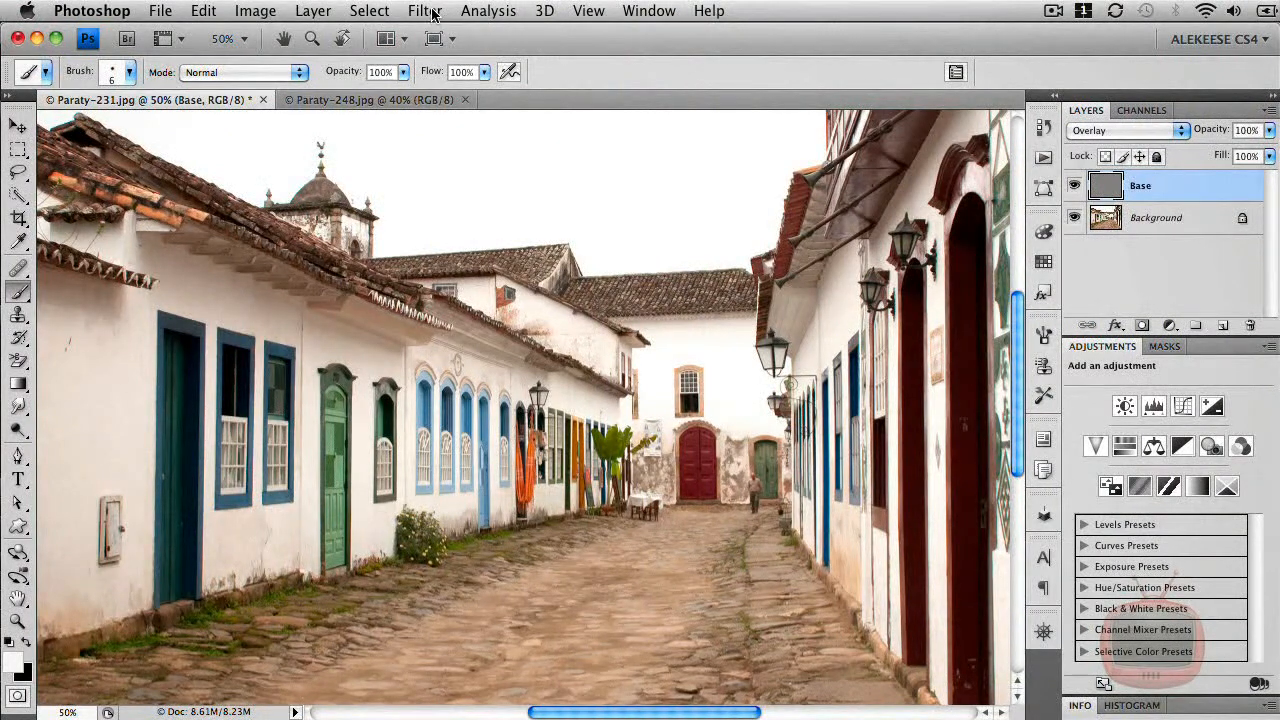
left_click(424, 11)
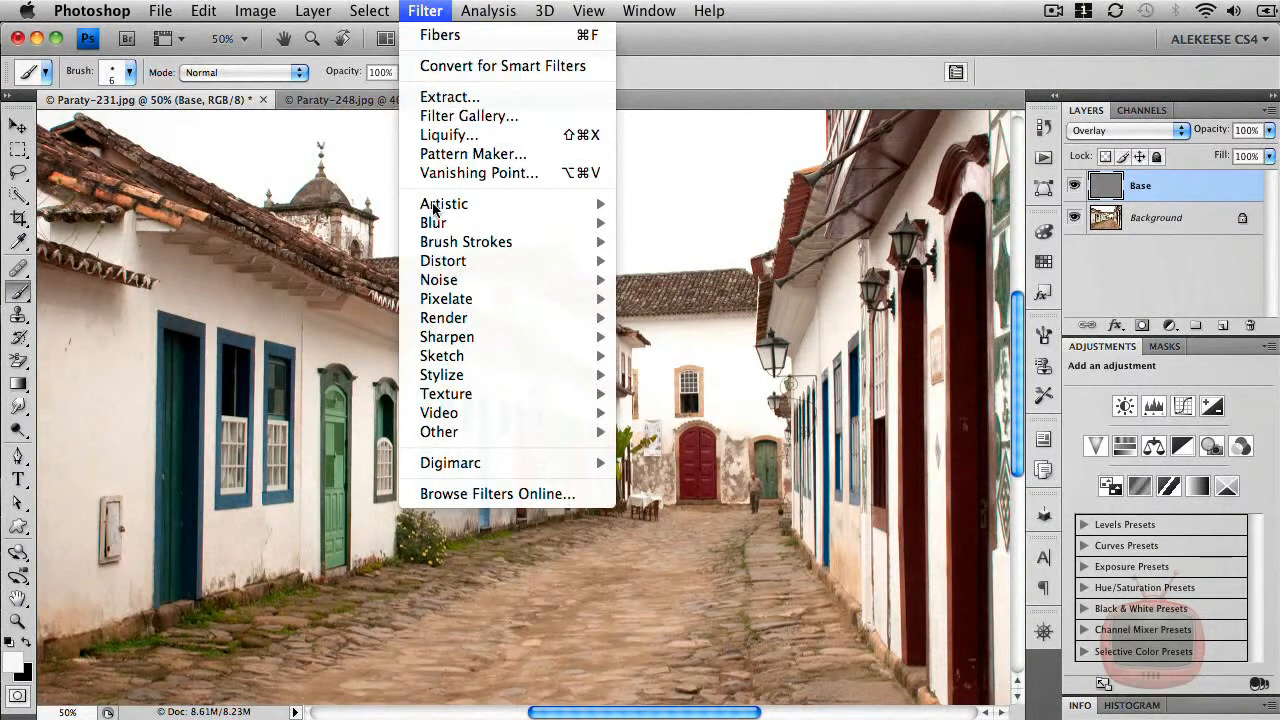
mouse_move(462, 393)
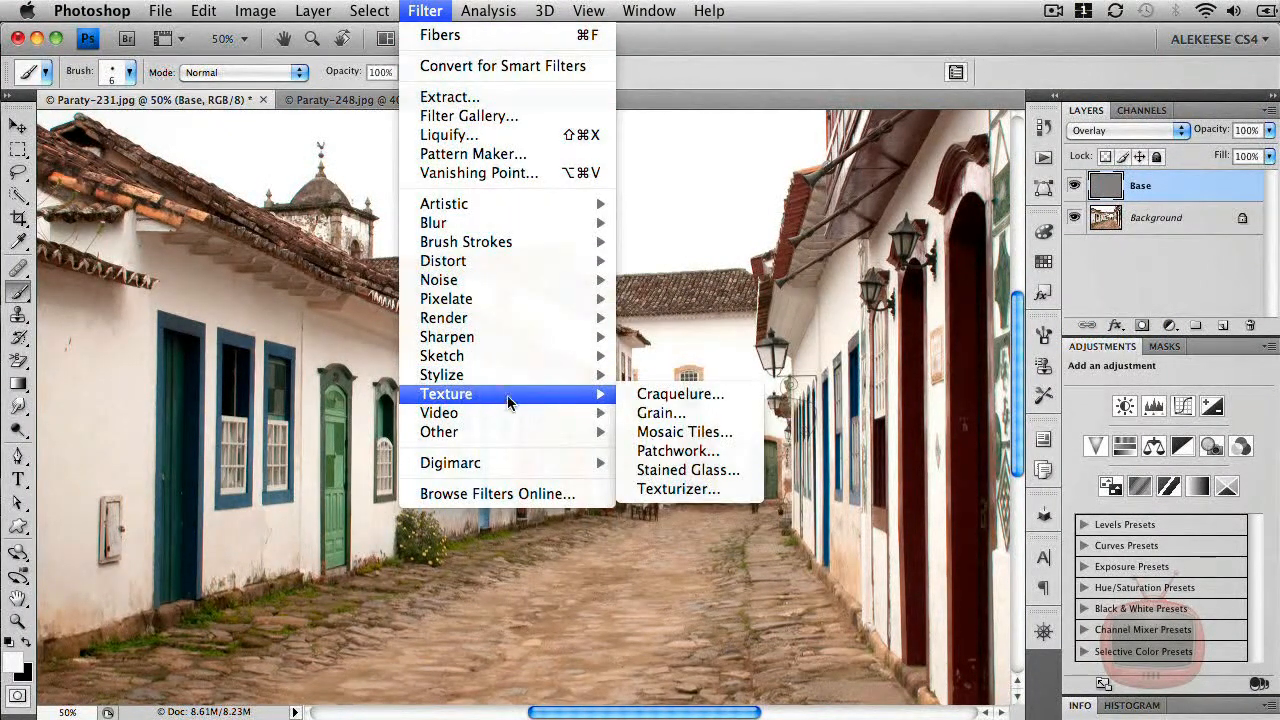
left_click(698, 416)
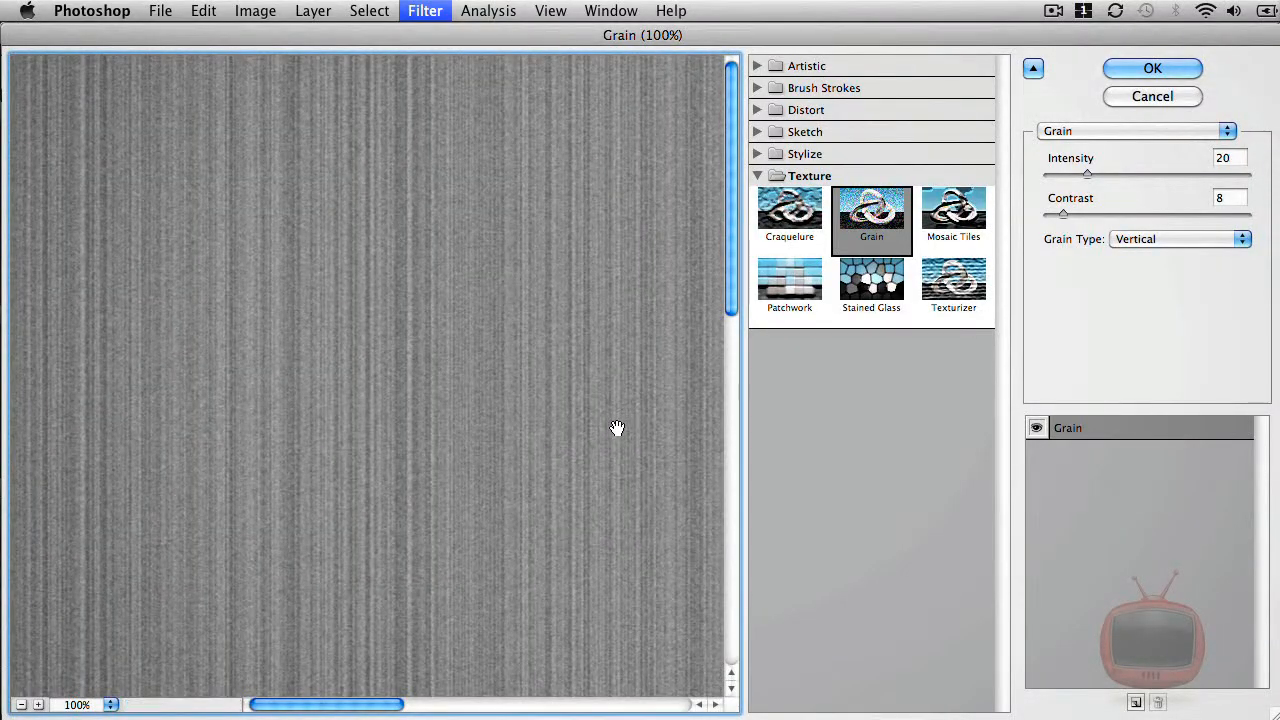
Step: Set the grain intensity to 40 and the contrast to 20
left_click(1090, 174)
left_click_drag(1090, 176, 1124, 179)
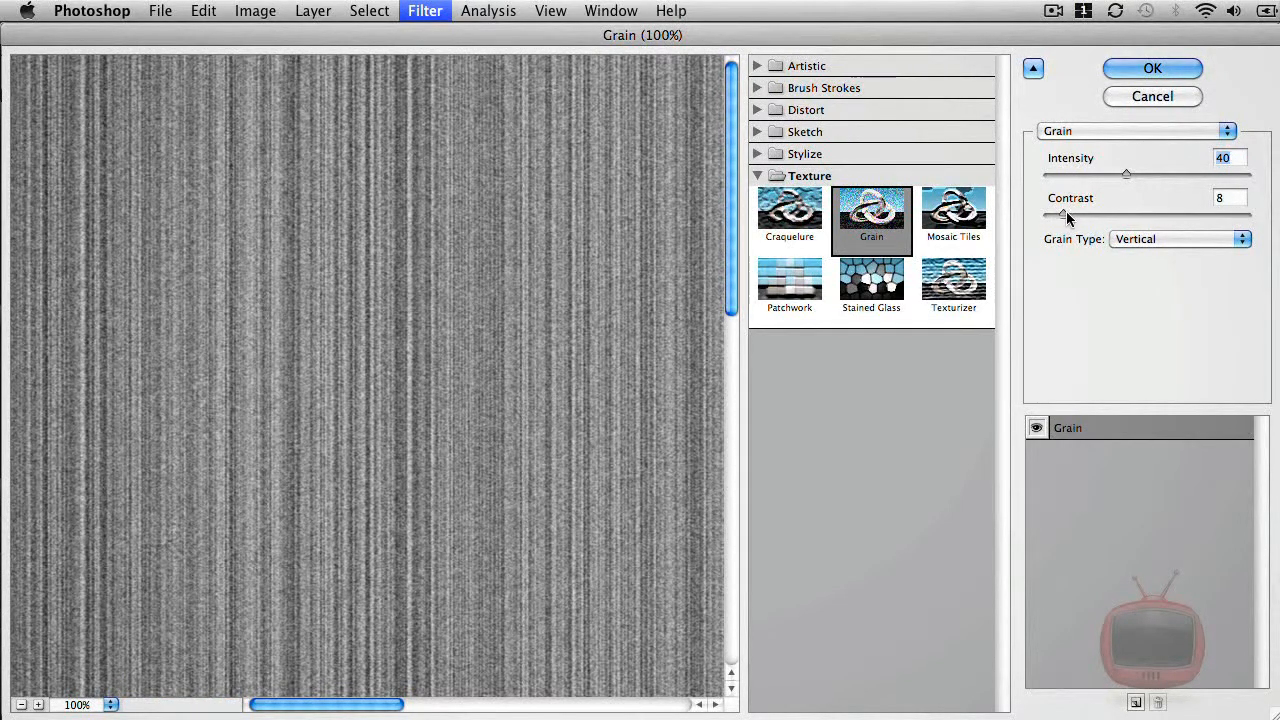
left_click_drag(1065, 212, 1086, 214)
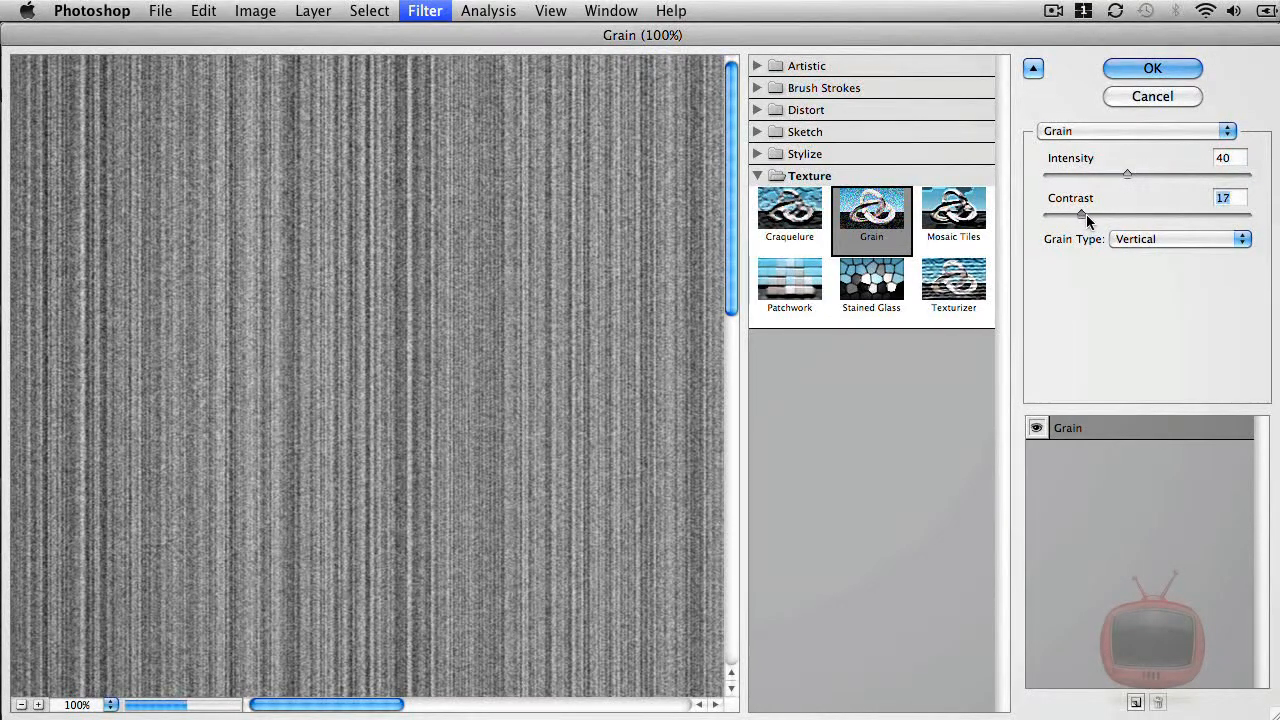
left_click_drag(1065, 211, 1090, 219)
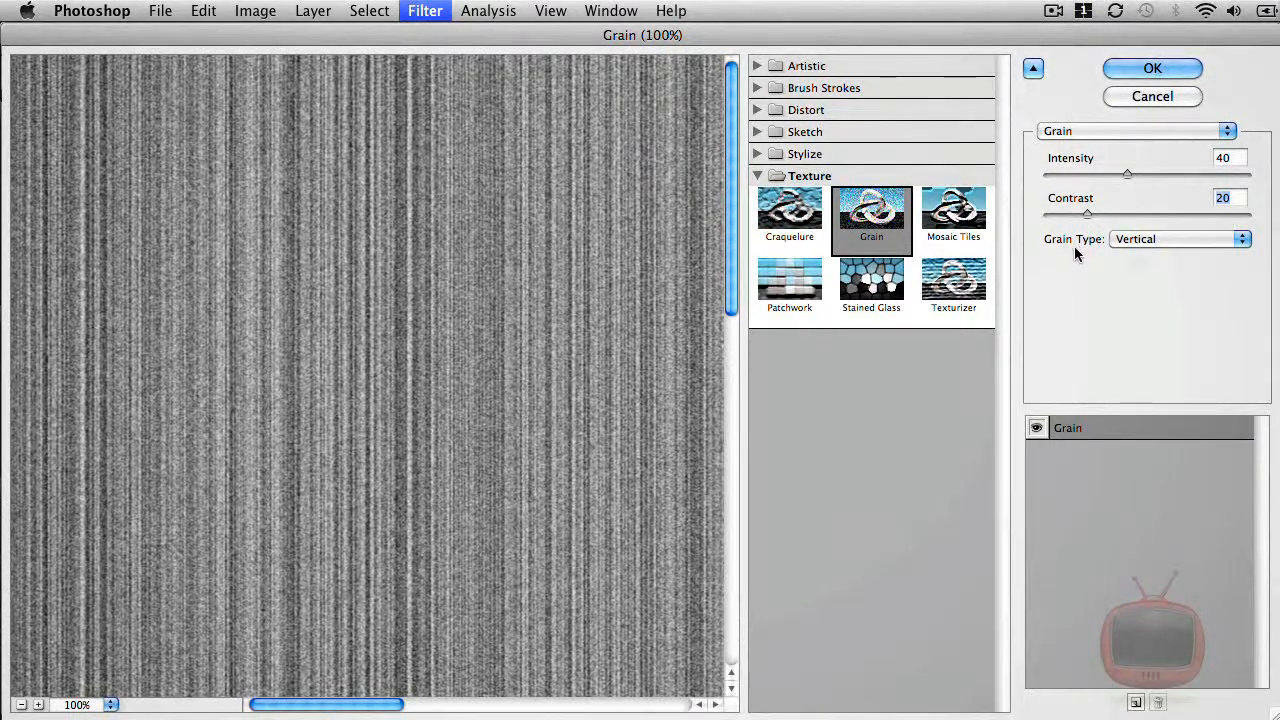
Step: Preview the Regular, Soft and Sprinkles grain types and return the grain type to Vertical
left_click(1147, 238)
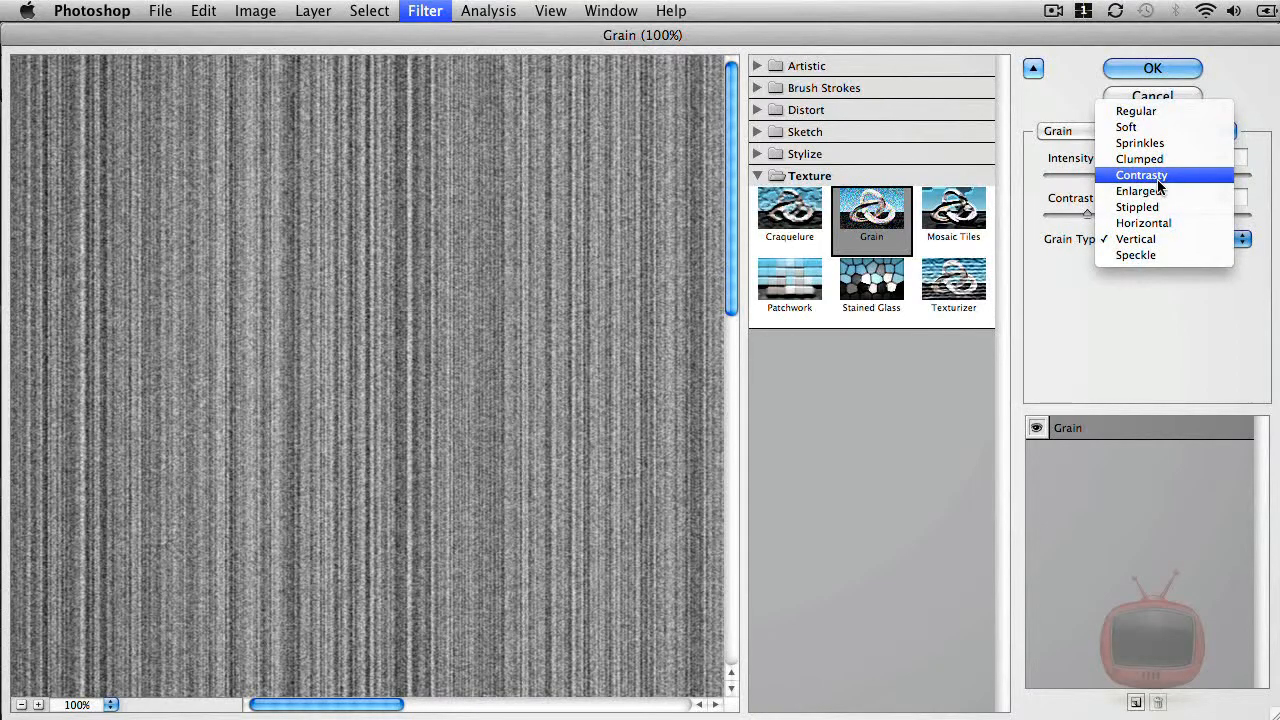
left_click(1138, 111)
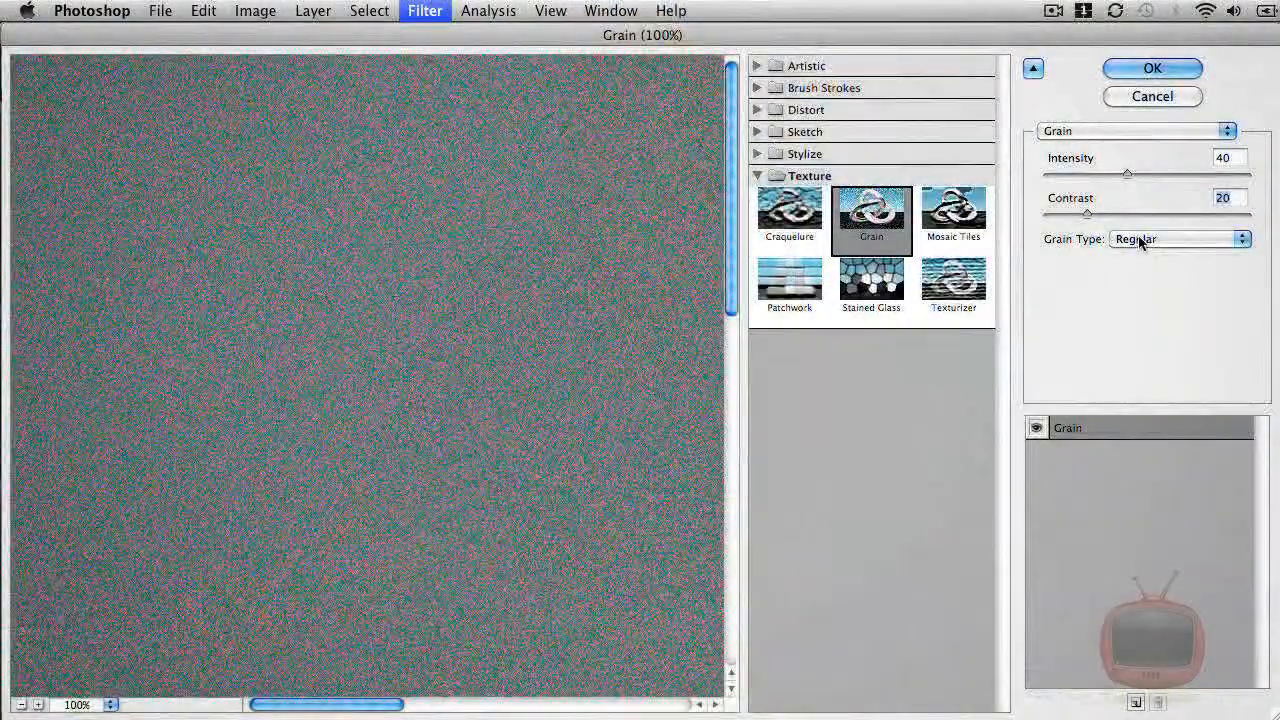
left_click(1137, 240)
left_click(1140, 256)
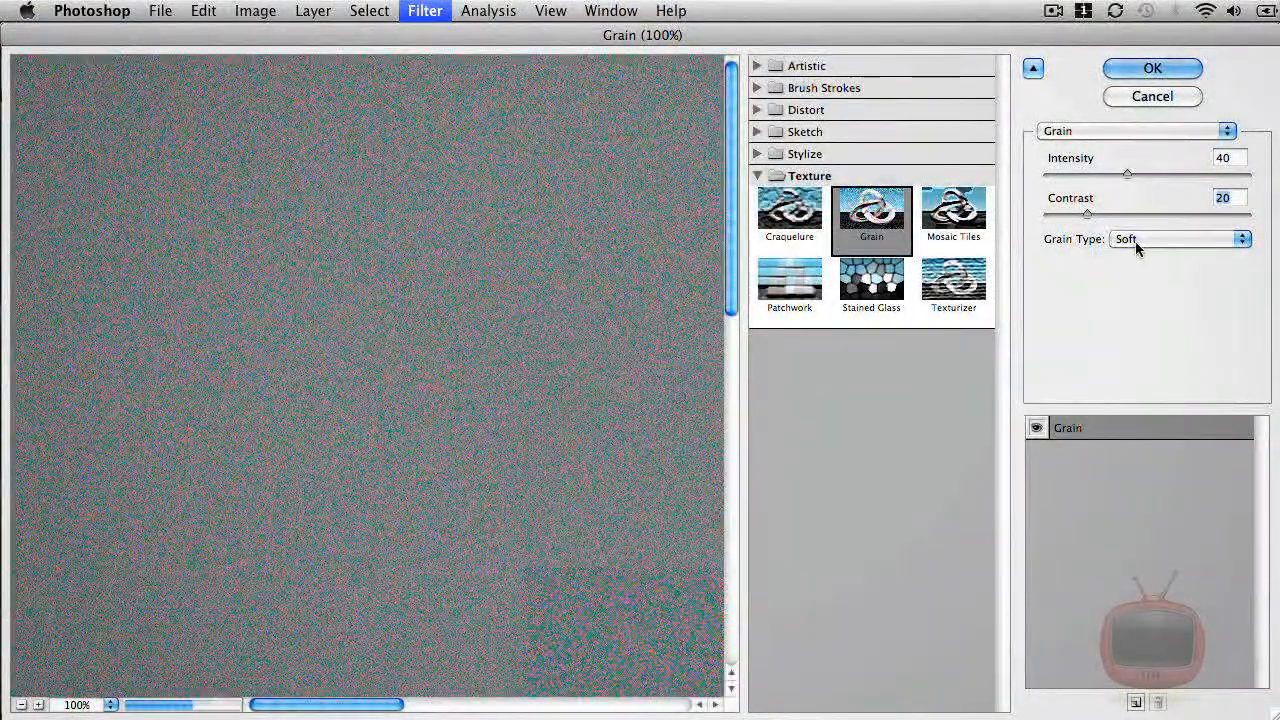
left_click(1133, 244)
left_click(1134, 250)
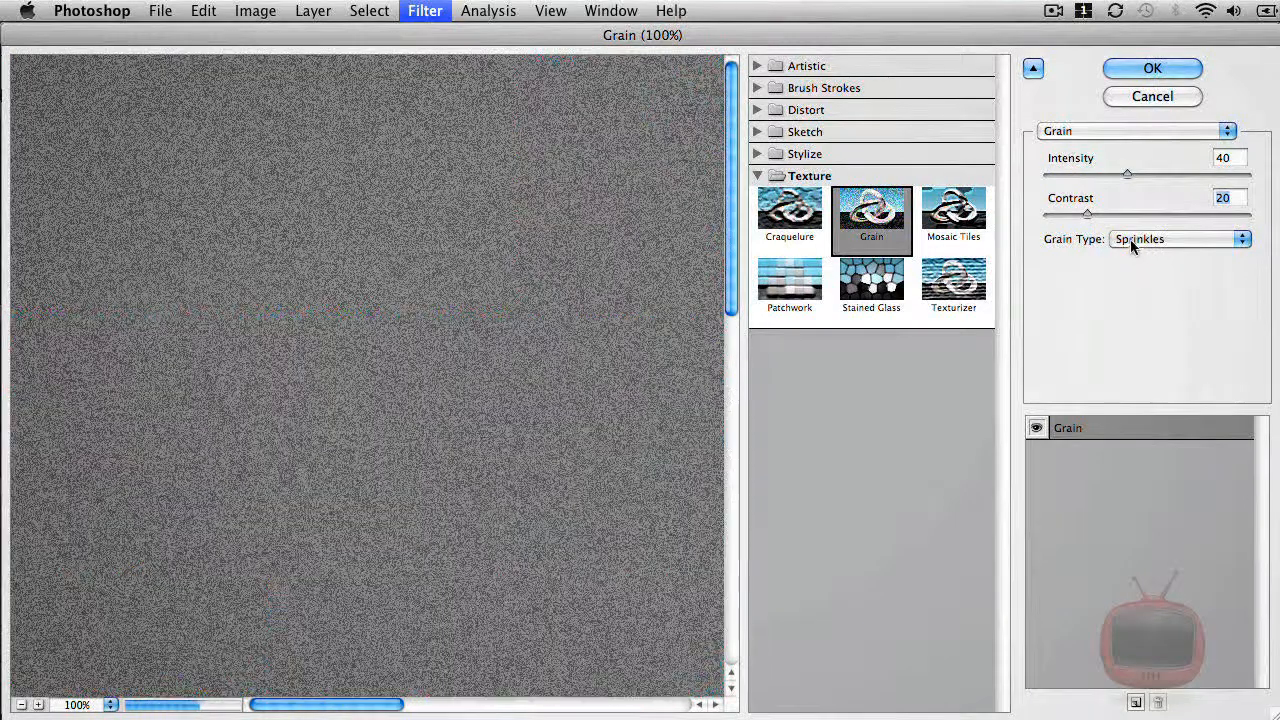
left_click(1149, 242)
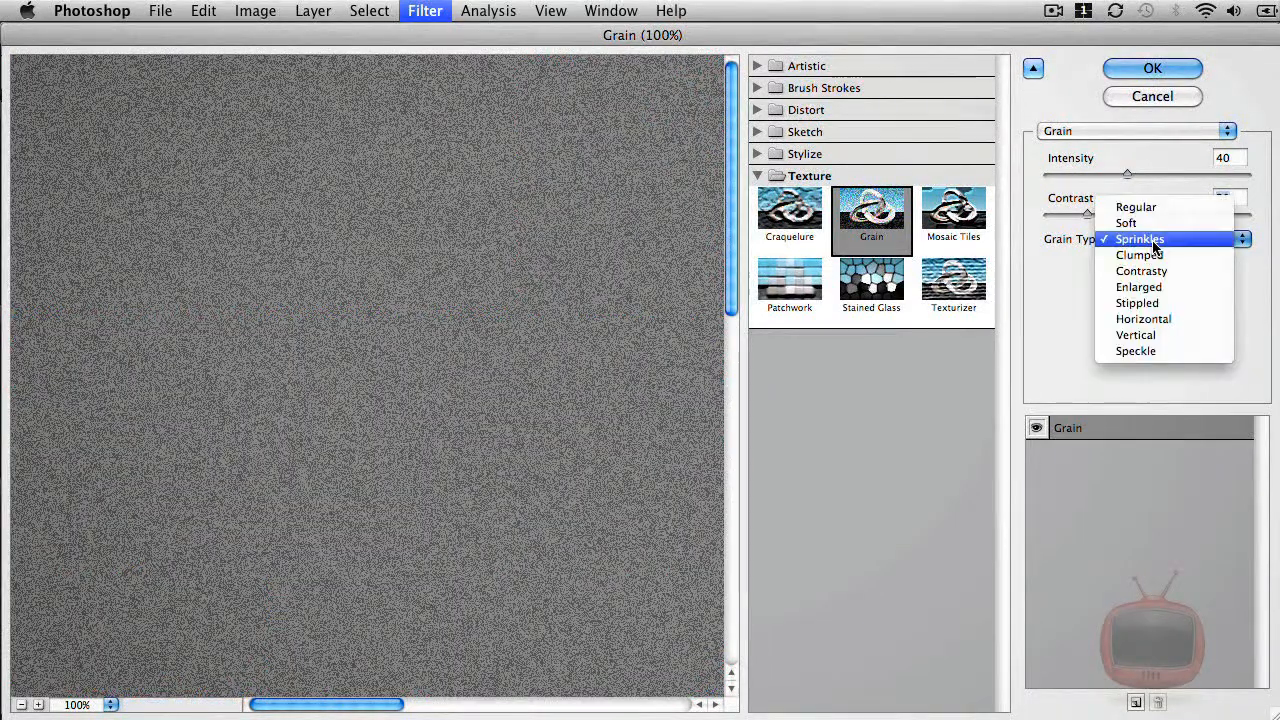
left_click(1150, 336)
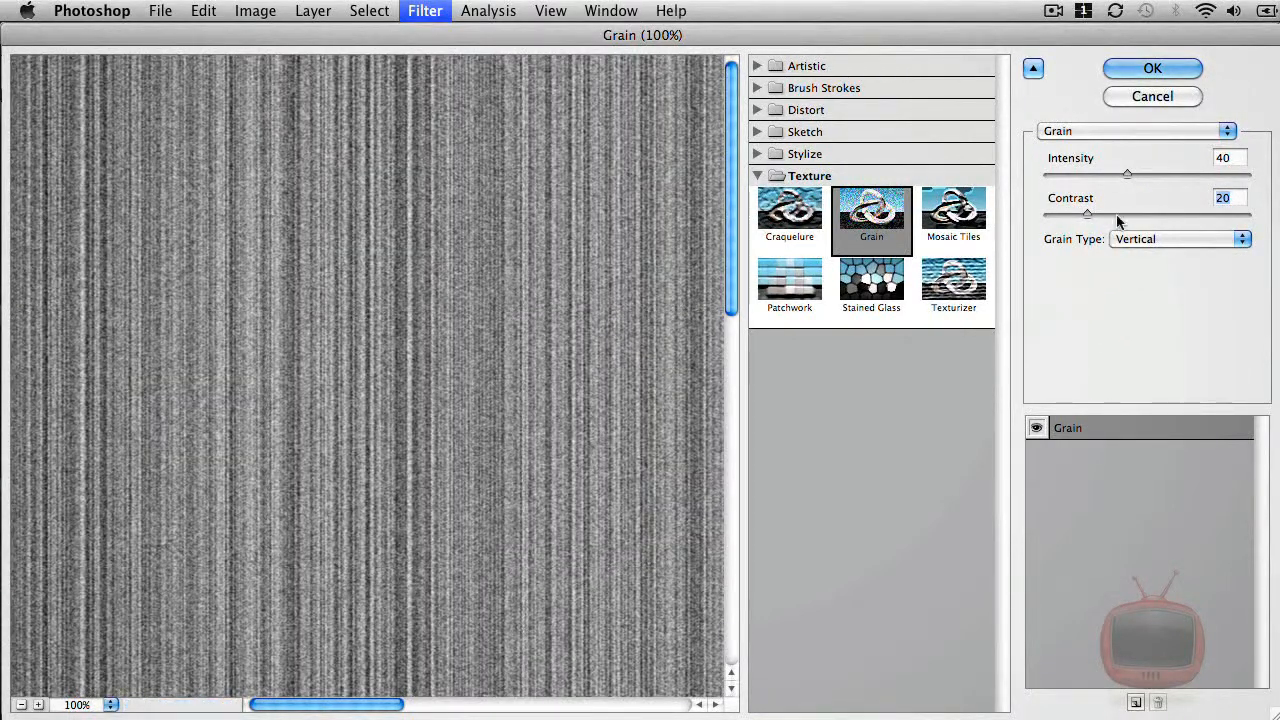
Step: Apply the Grain filter and compare the photo with the Base layer hidden and shown
left_click(1150, 67)
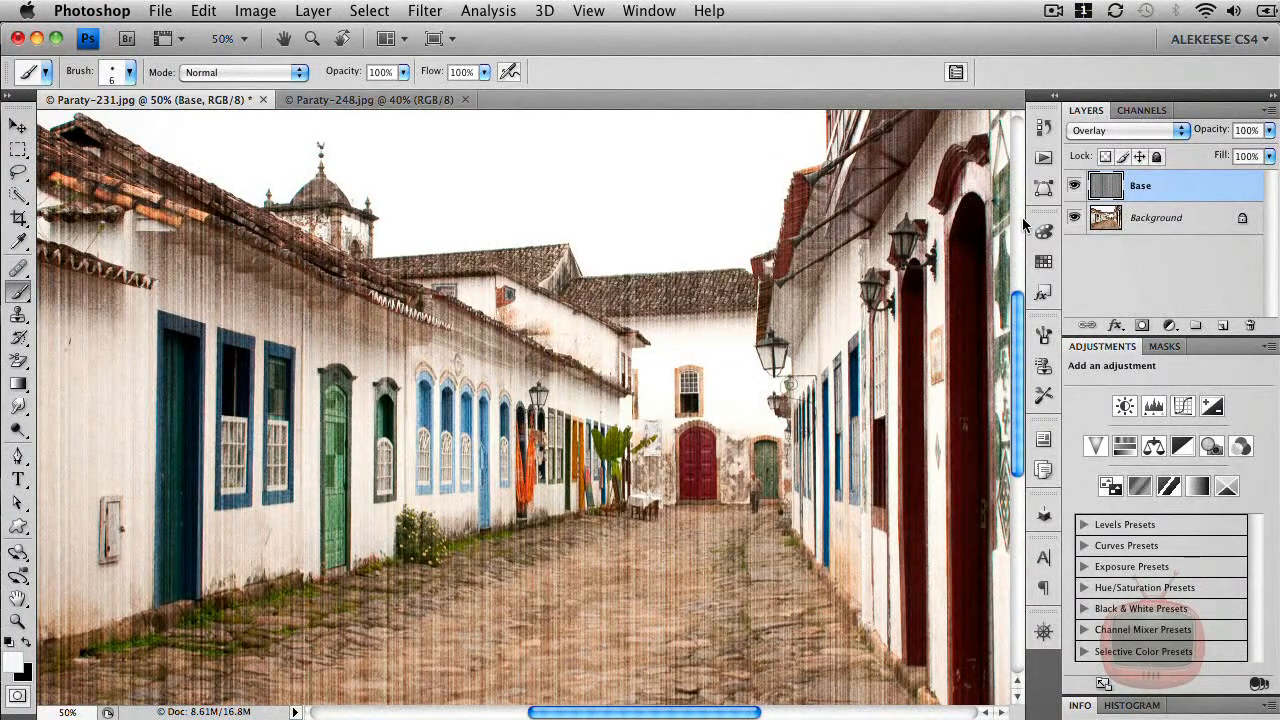
left_click(1073, 188)
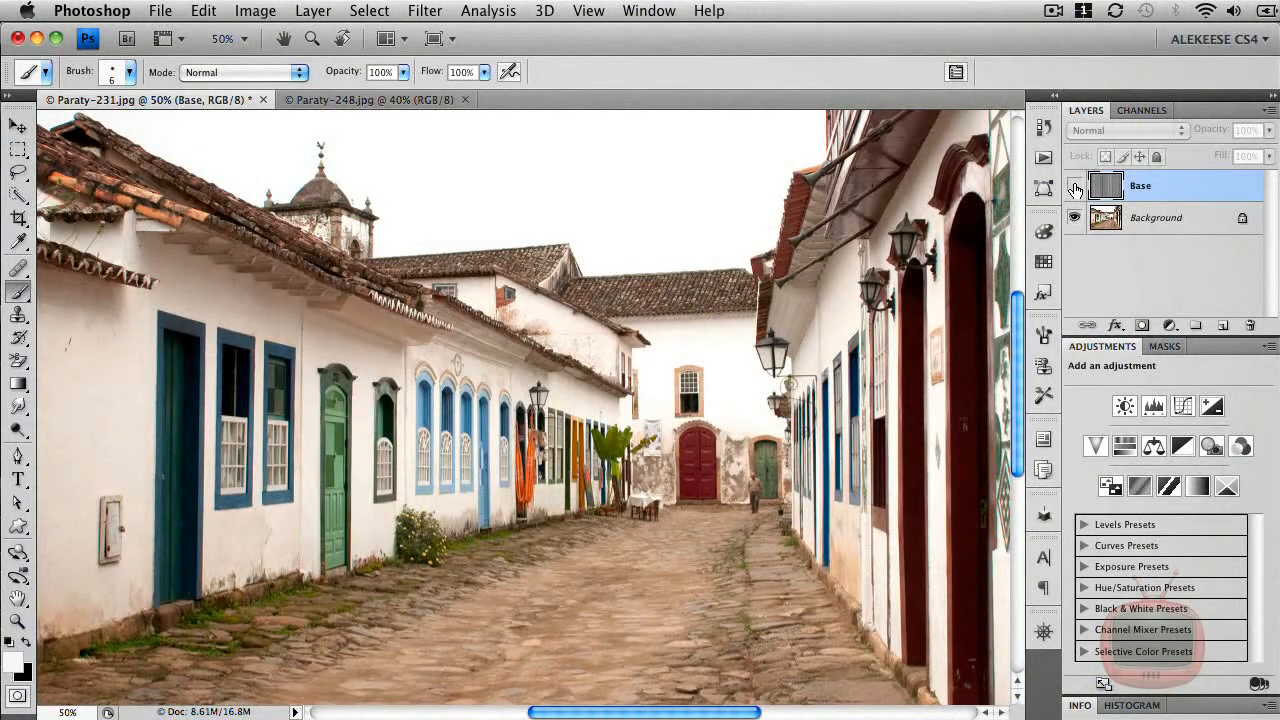
left_click(1073, 187)
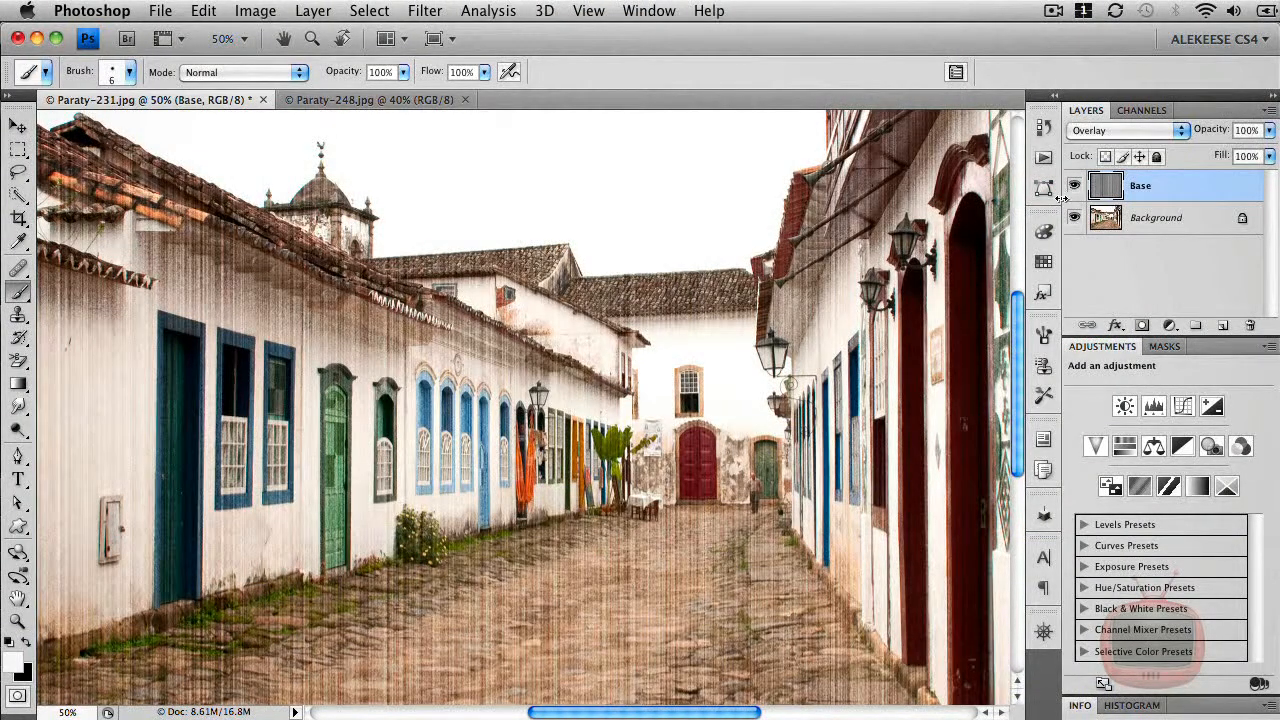
Step: Apply the Fibers render filter to the Base layer with variance 16 and strength 4
left_click(424, 11)
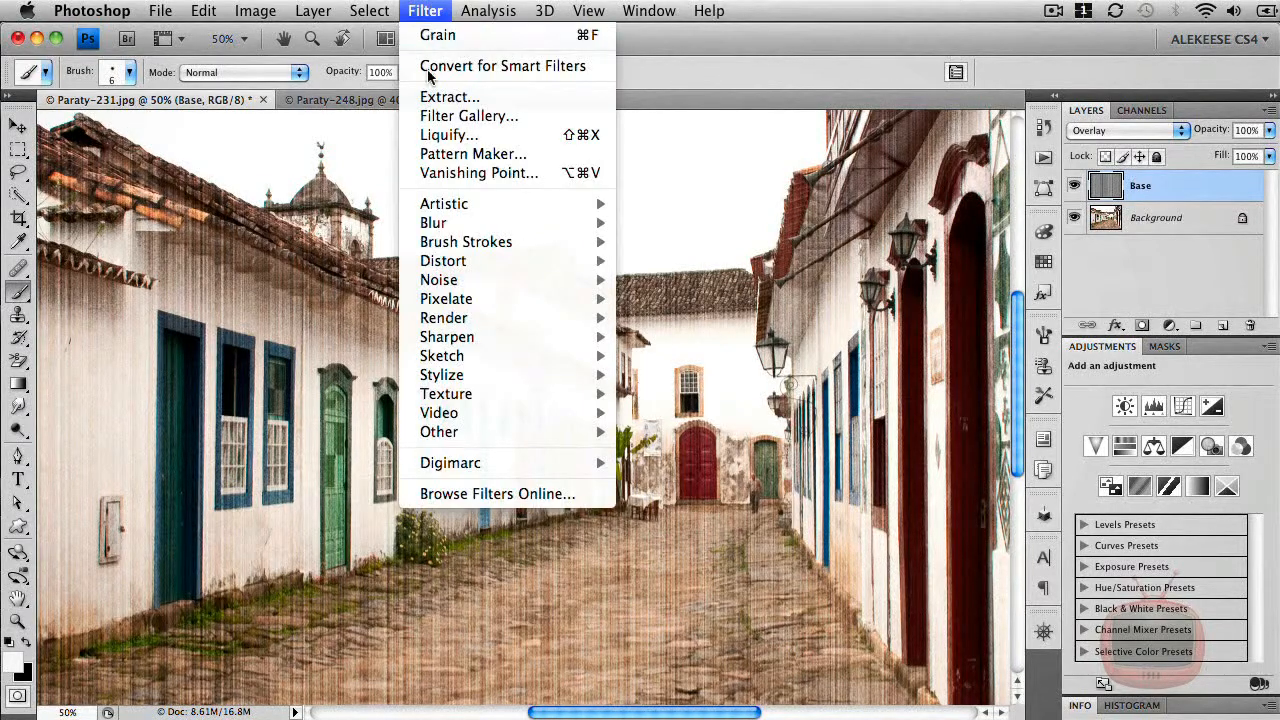
mouse_move(470, 321)
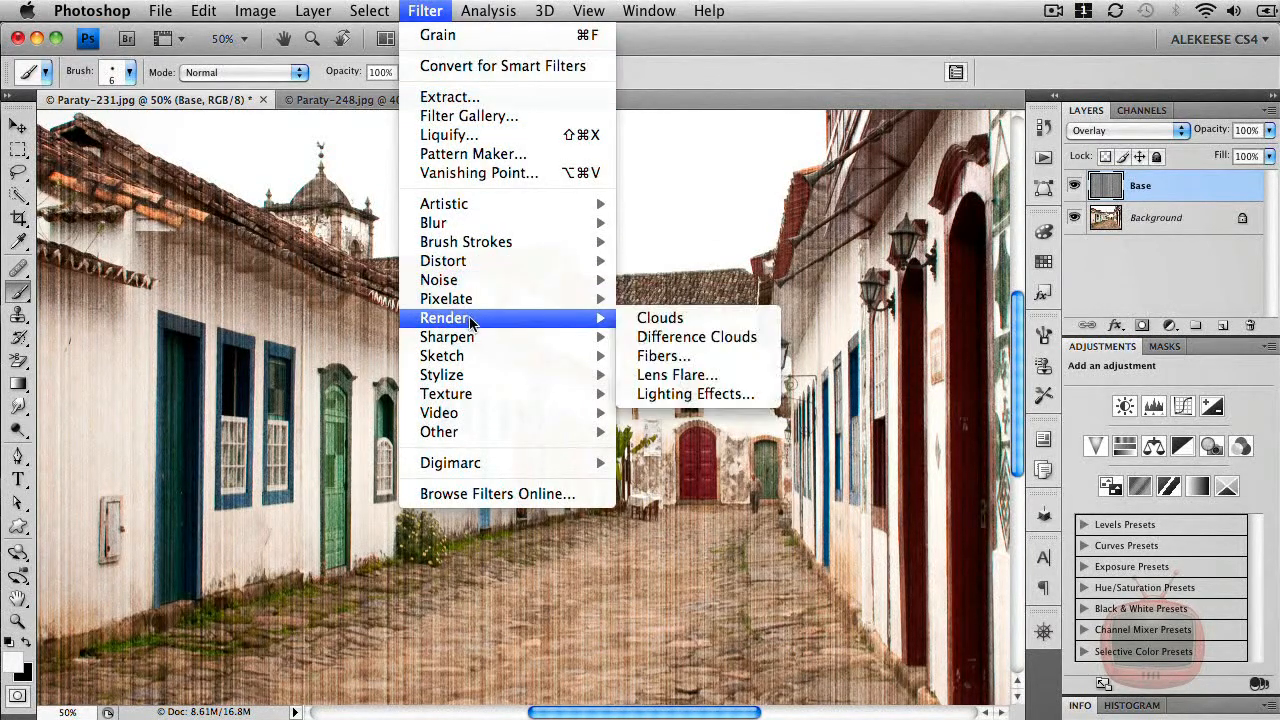
left_click(690, 358)
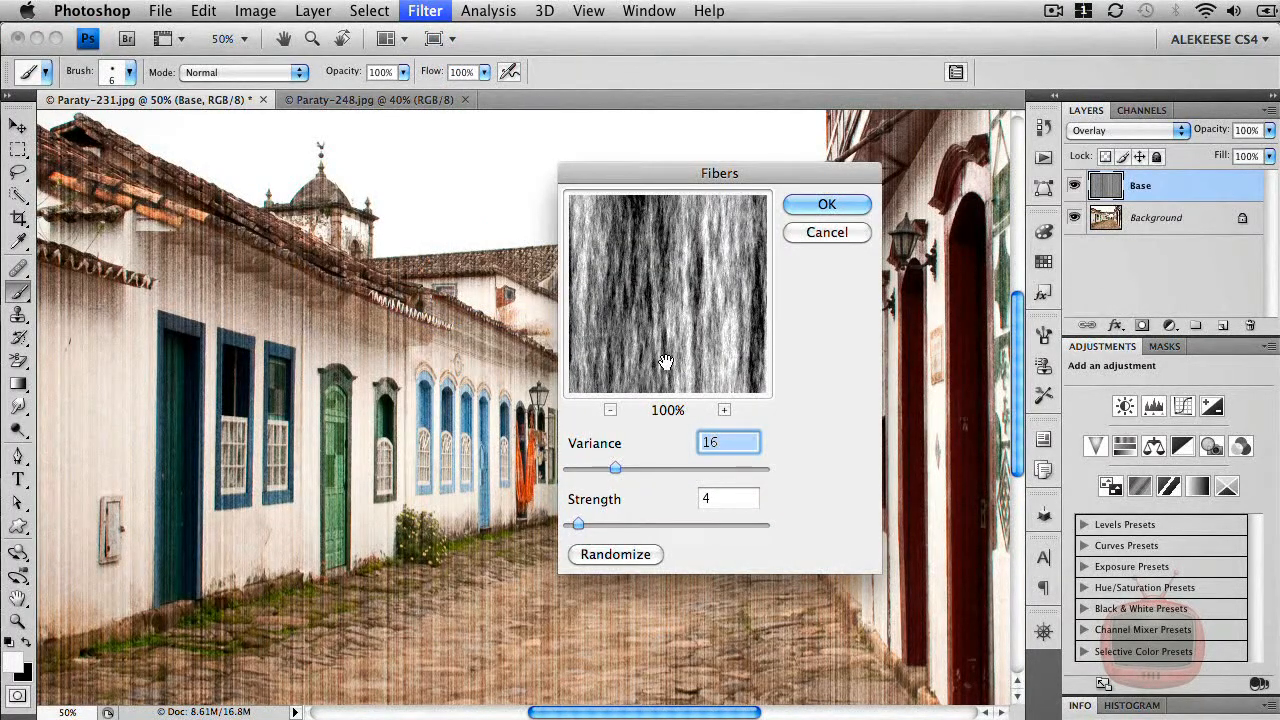
left_click_drag(683, 343, 649, 317)
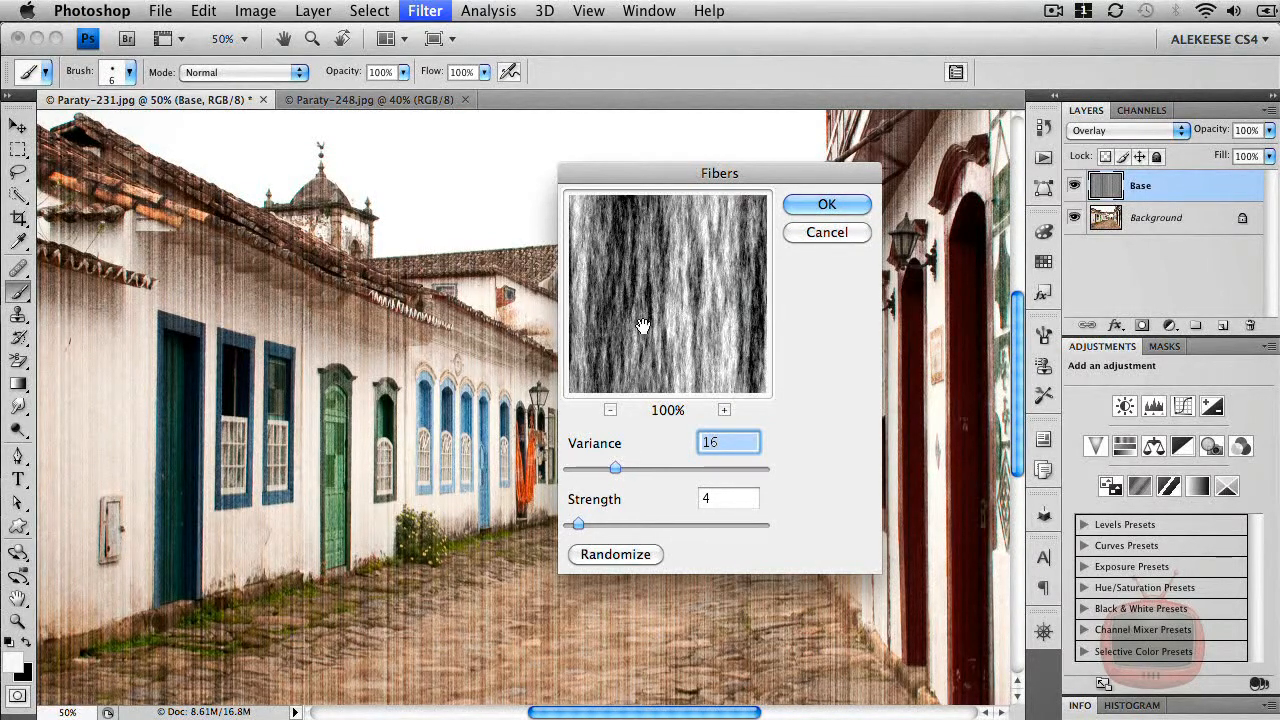
left_click(815, 205)
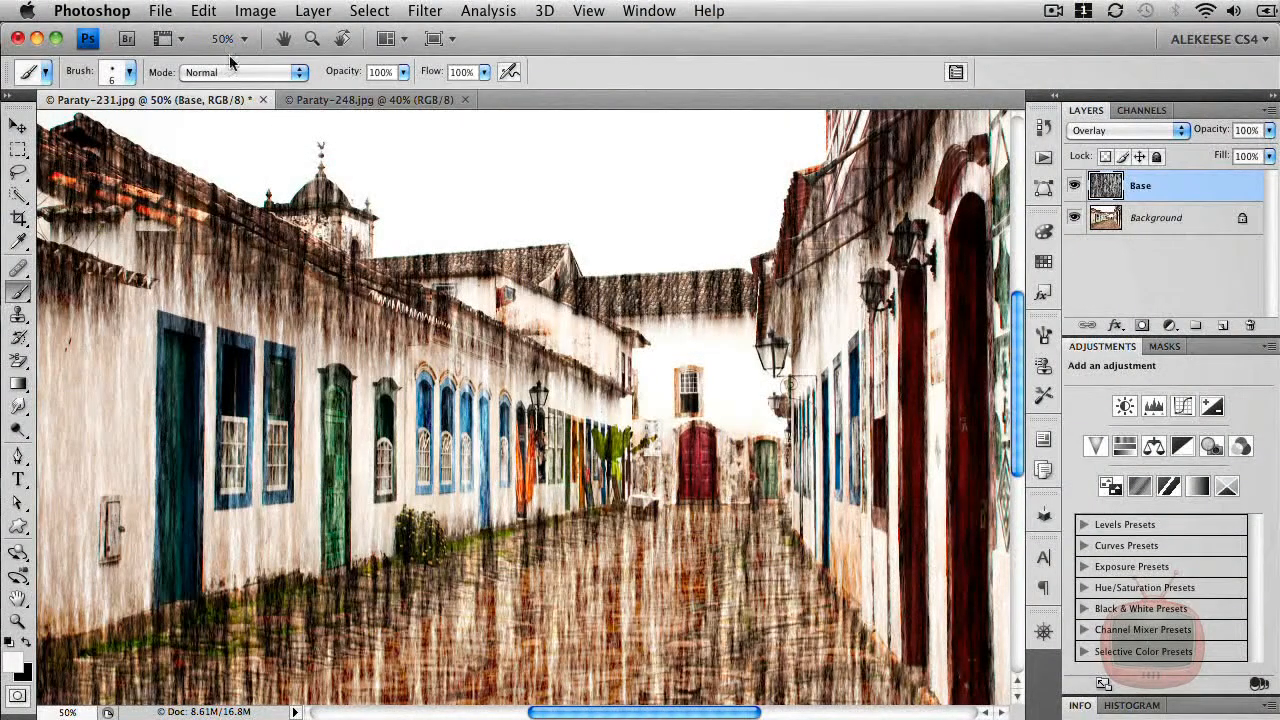
Step: Fade the Fibers effect to 40% opacity in Normal mode and compare the photo with and without the Base layer
left_click(205, 11)
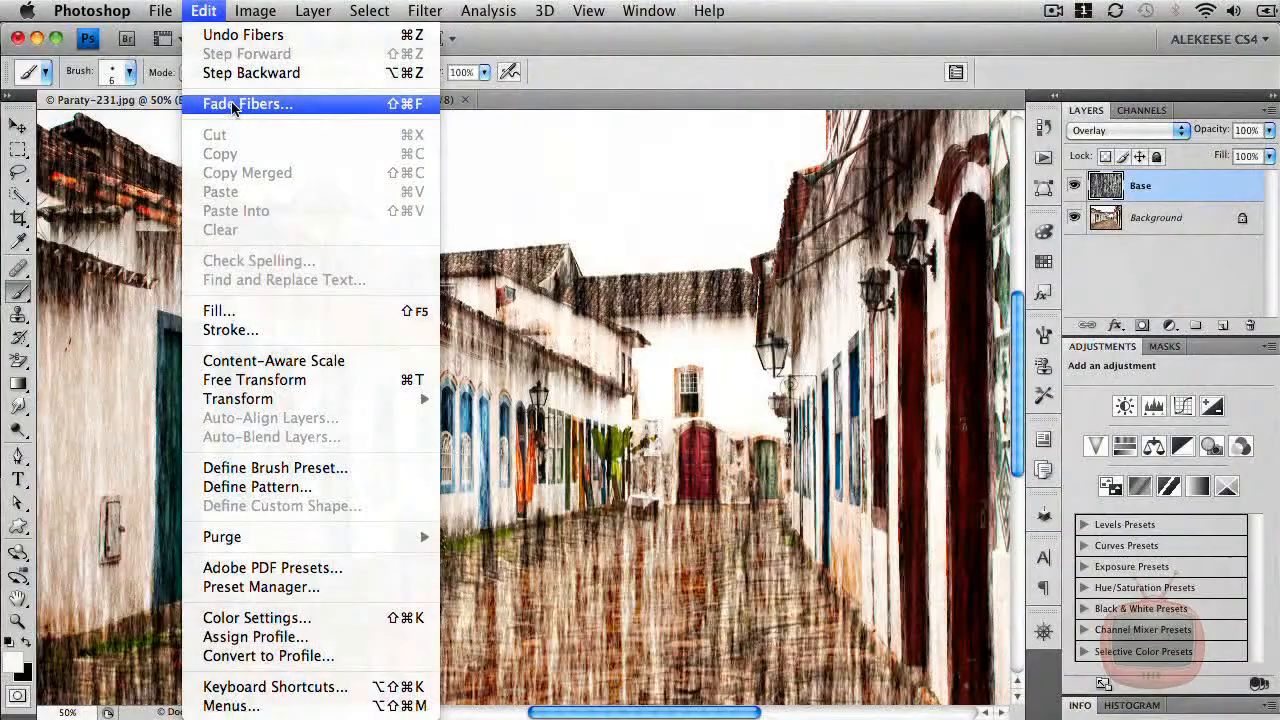
left_click(247, 104)
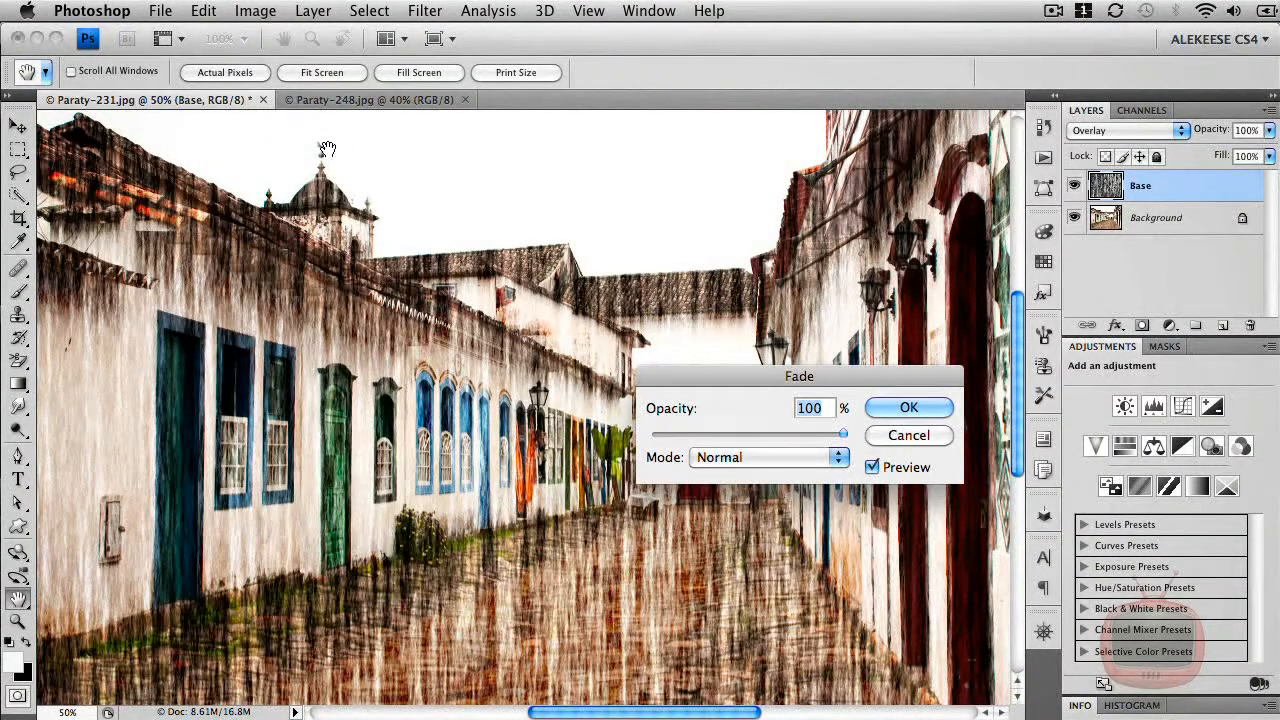
left_click_drag(843, 383, 641, 198)
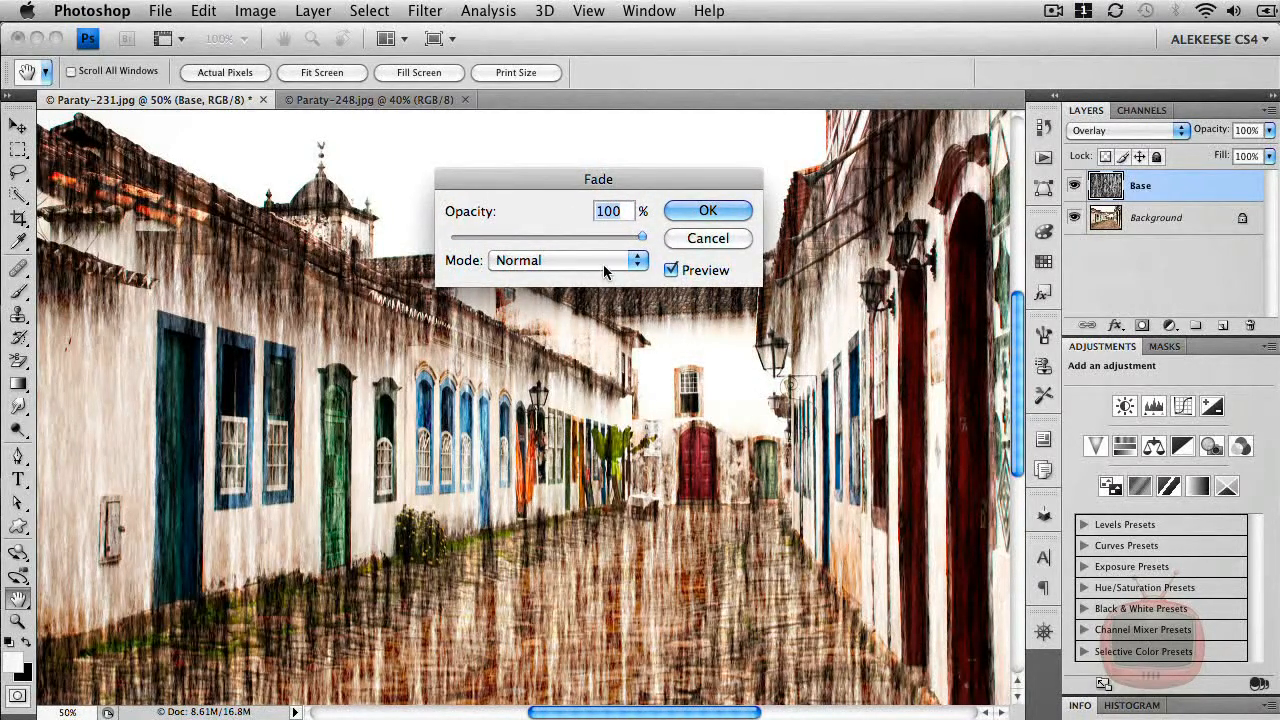
left_click_drag(641, 240, 527, 236)
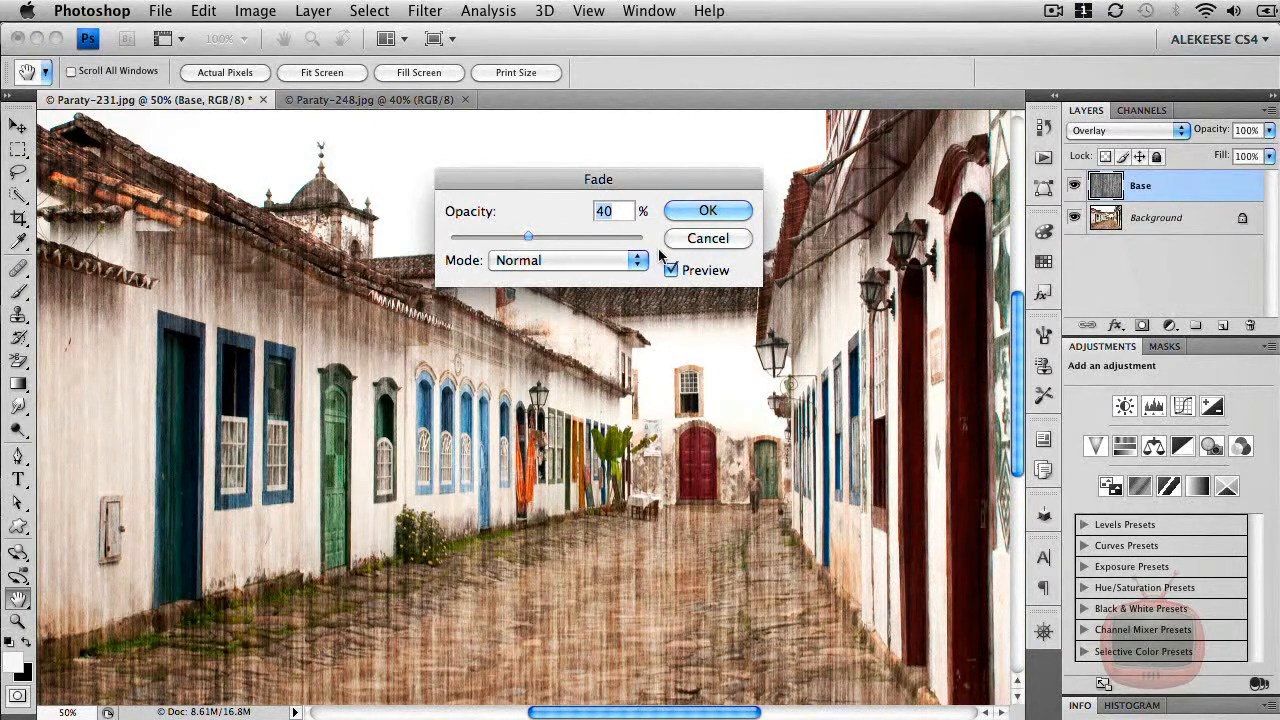
left_click(707, 211)
key("b")
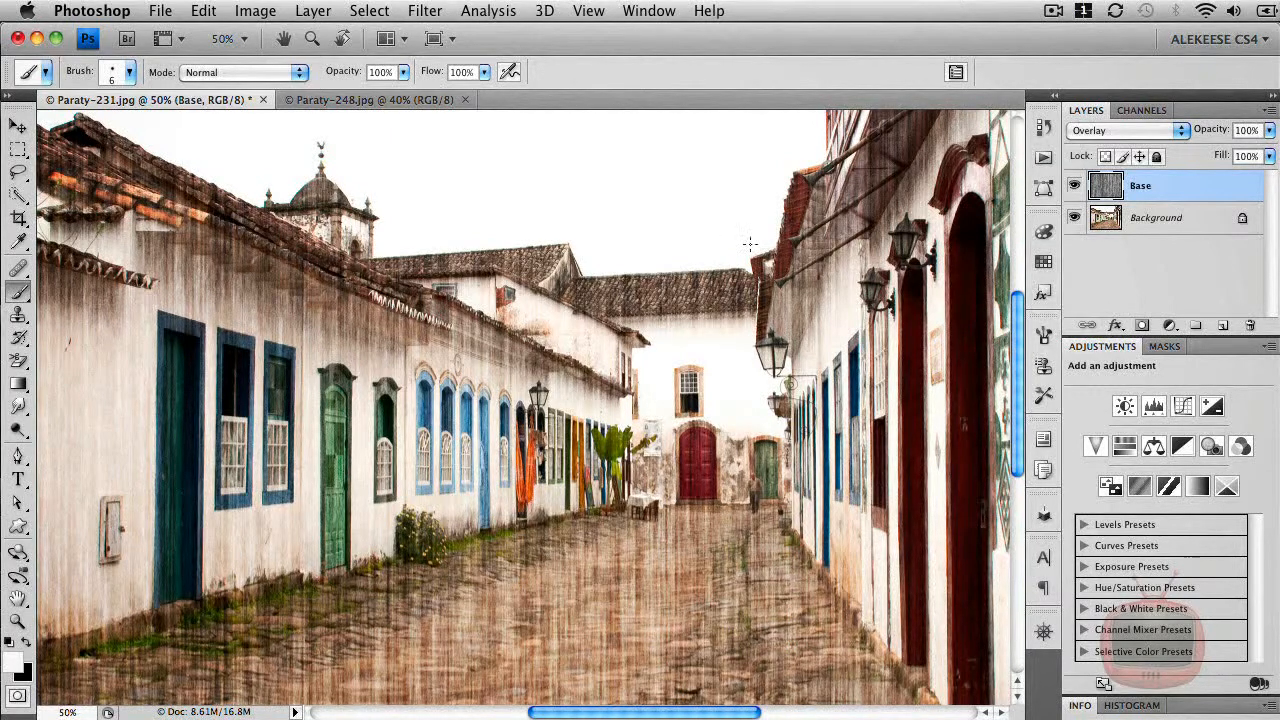
left_click(1074, 187)
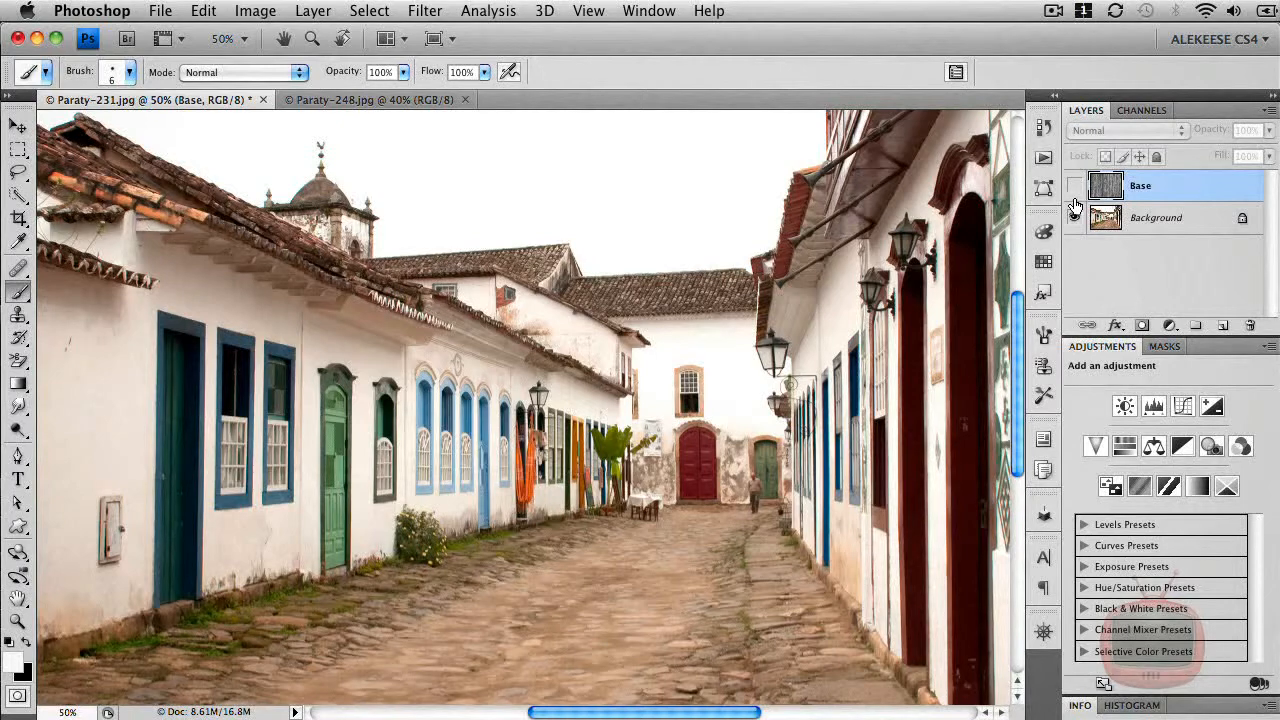
left_click(1074, 187)
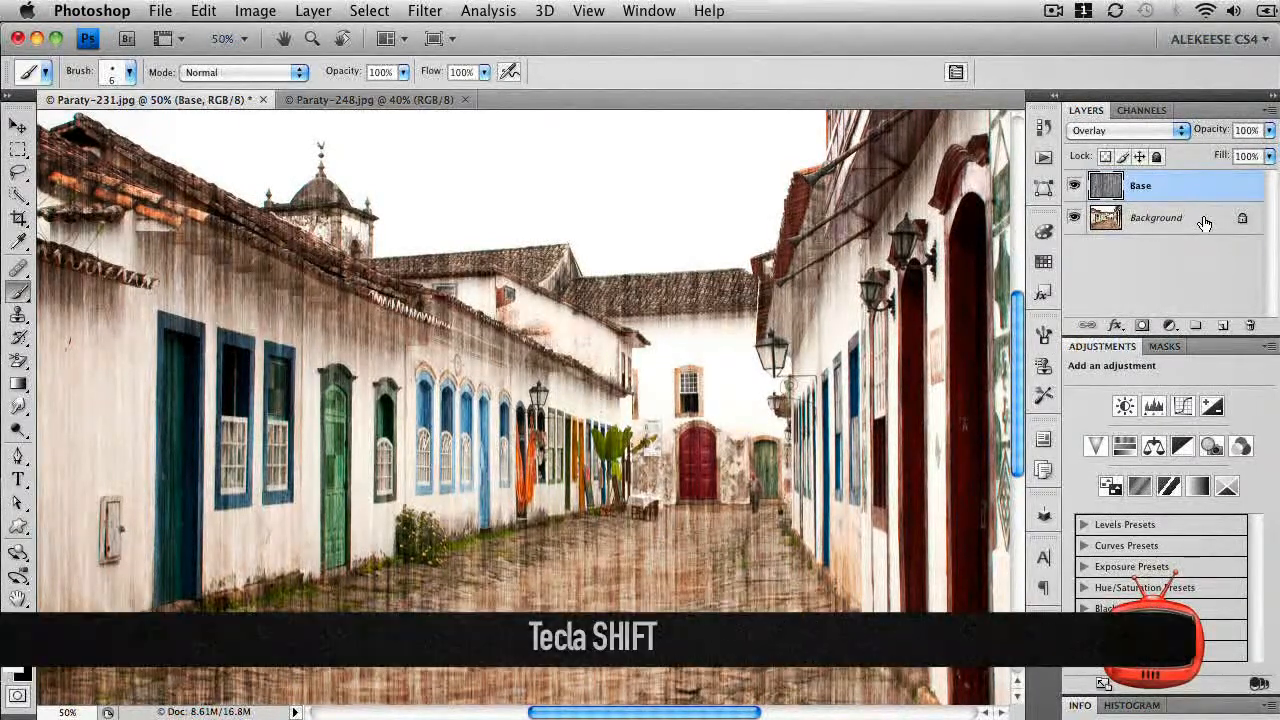
Step: Merge the Base layer with the Background layer
left_click(1160, 222, "shift")
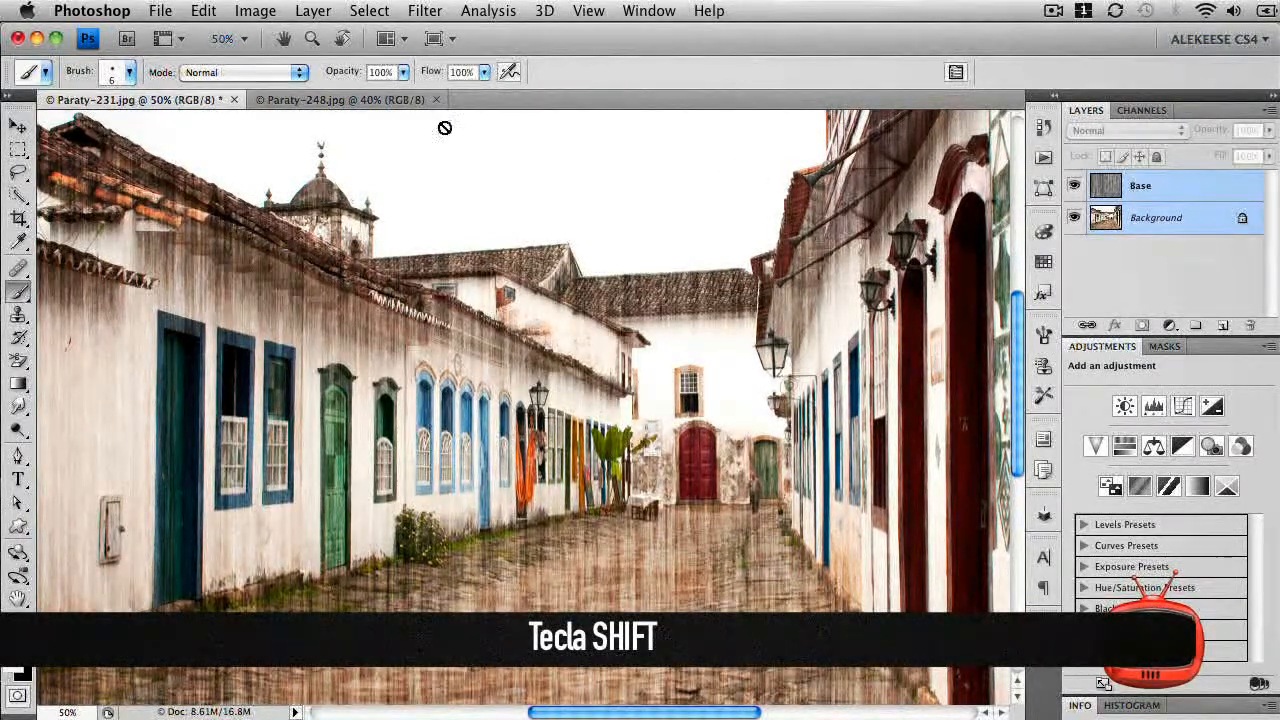
left_click(318, 12)
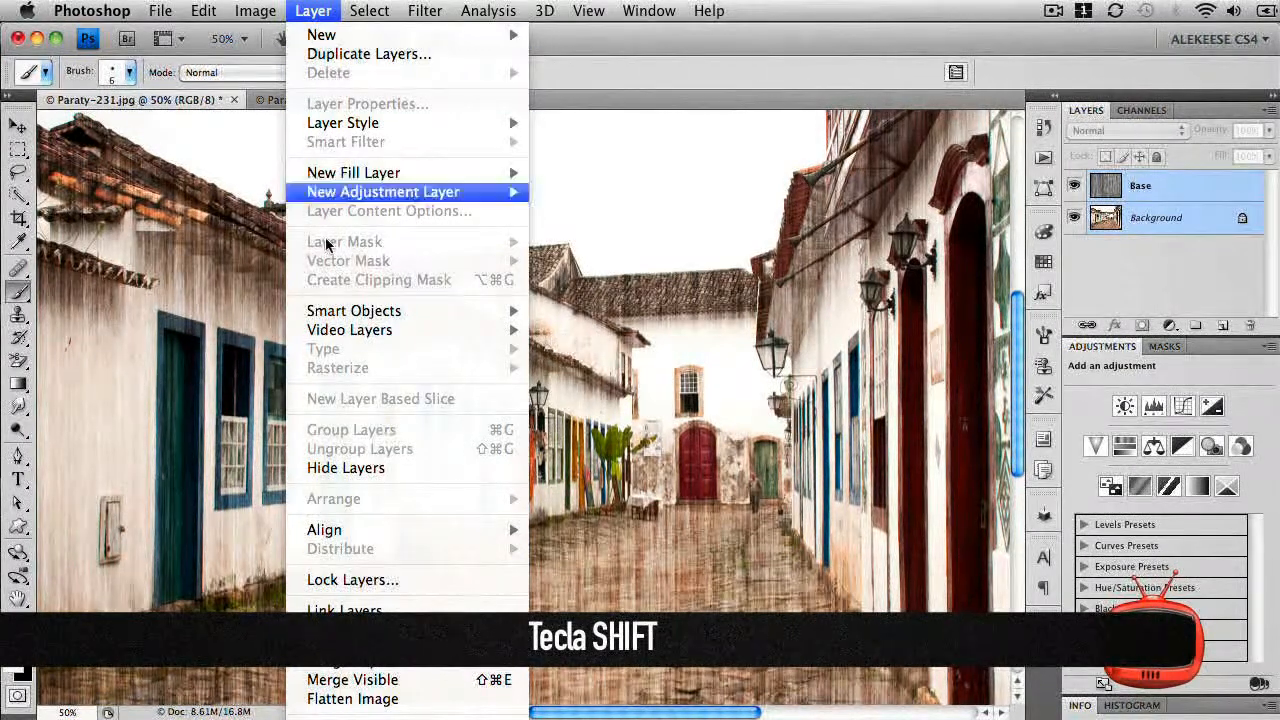
left_click(412, 662)
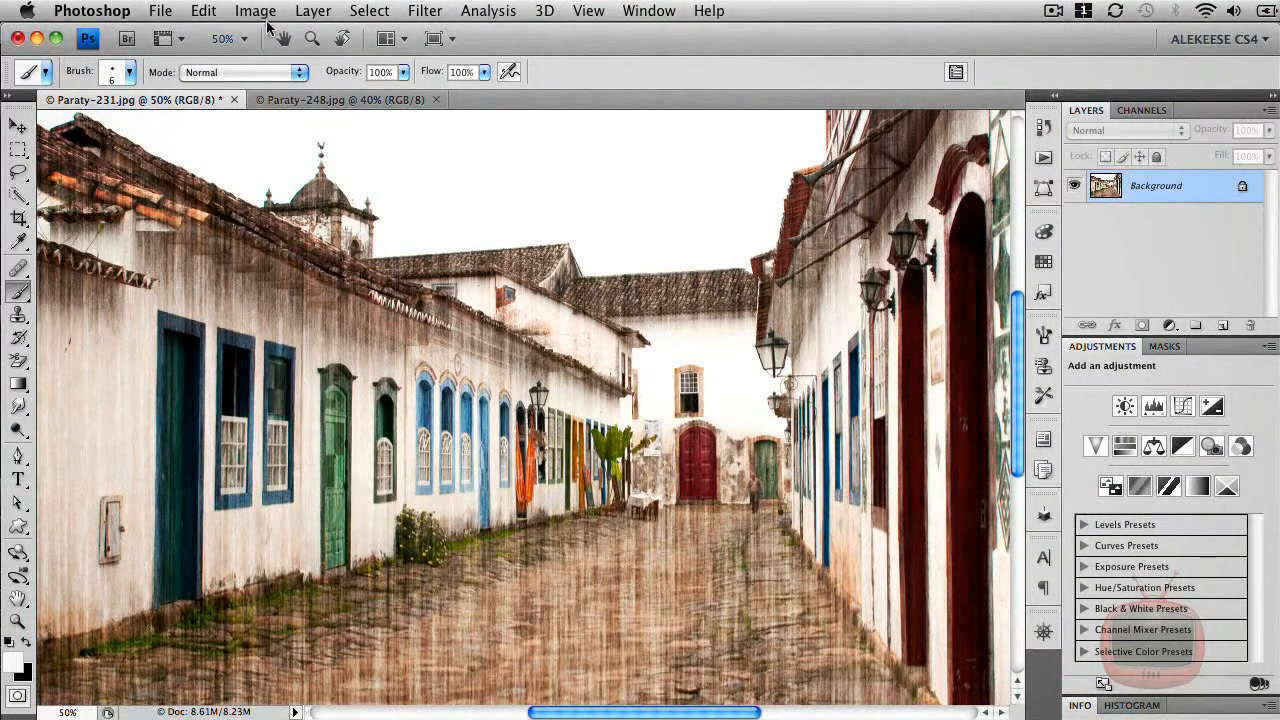
Step: Open the Hue/Saturation adjustment for the merged photo and move its dialog over the middle of the image
left_click(262, 11)
mouse_move(280, 63)
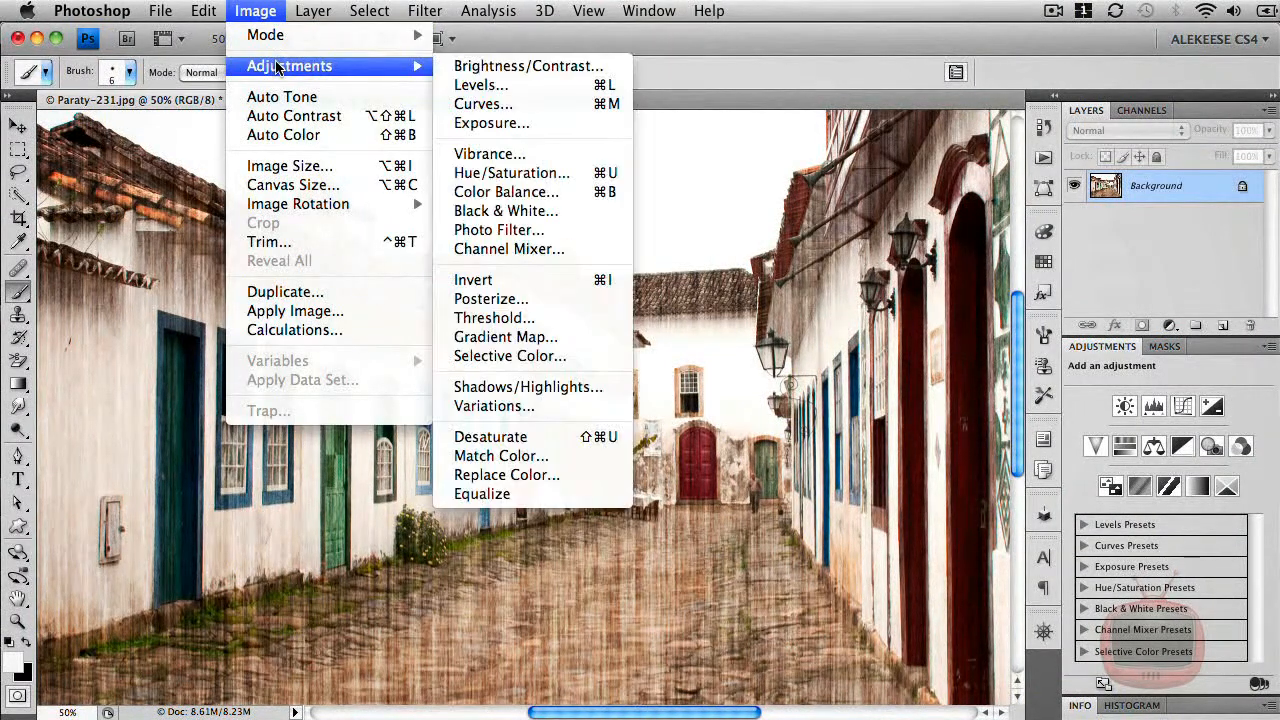
left_click(553, 178)
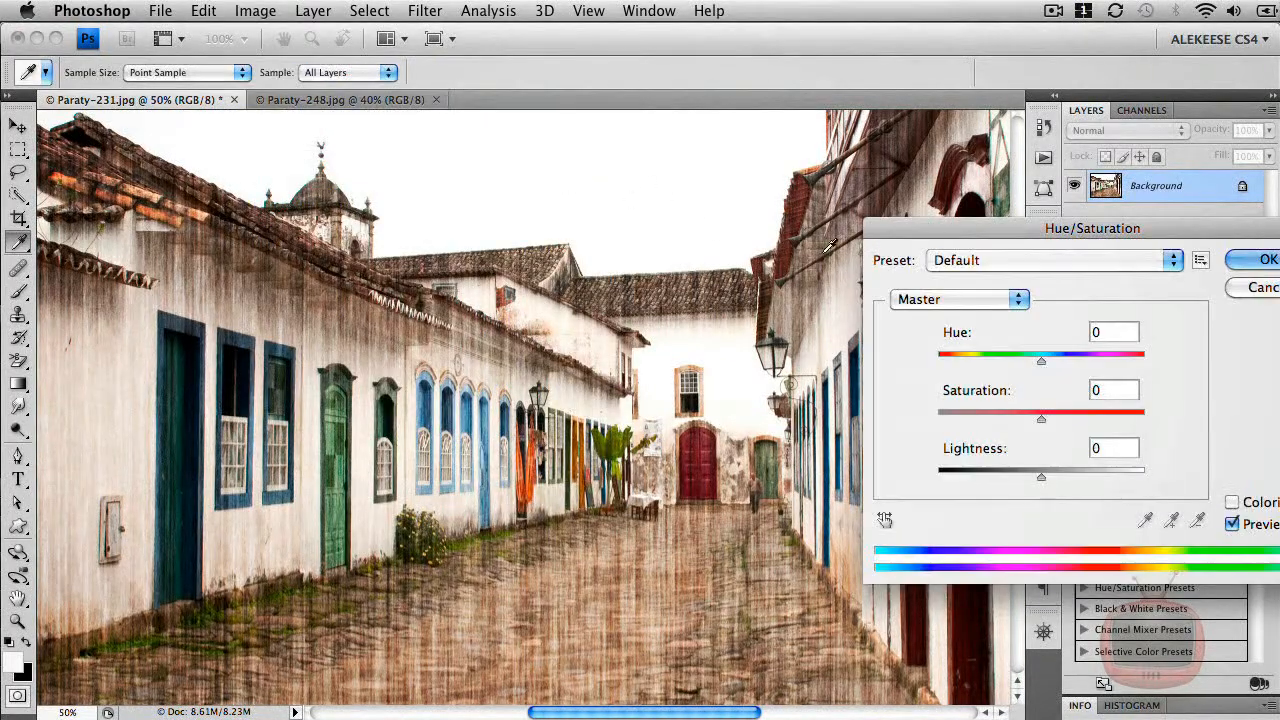
left_click_drag(925, 232, 480, 149)
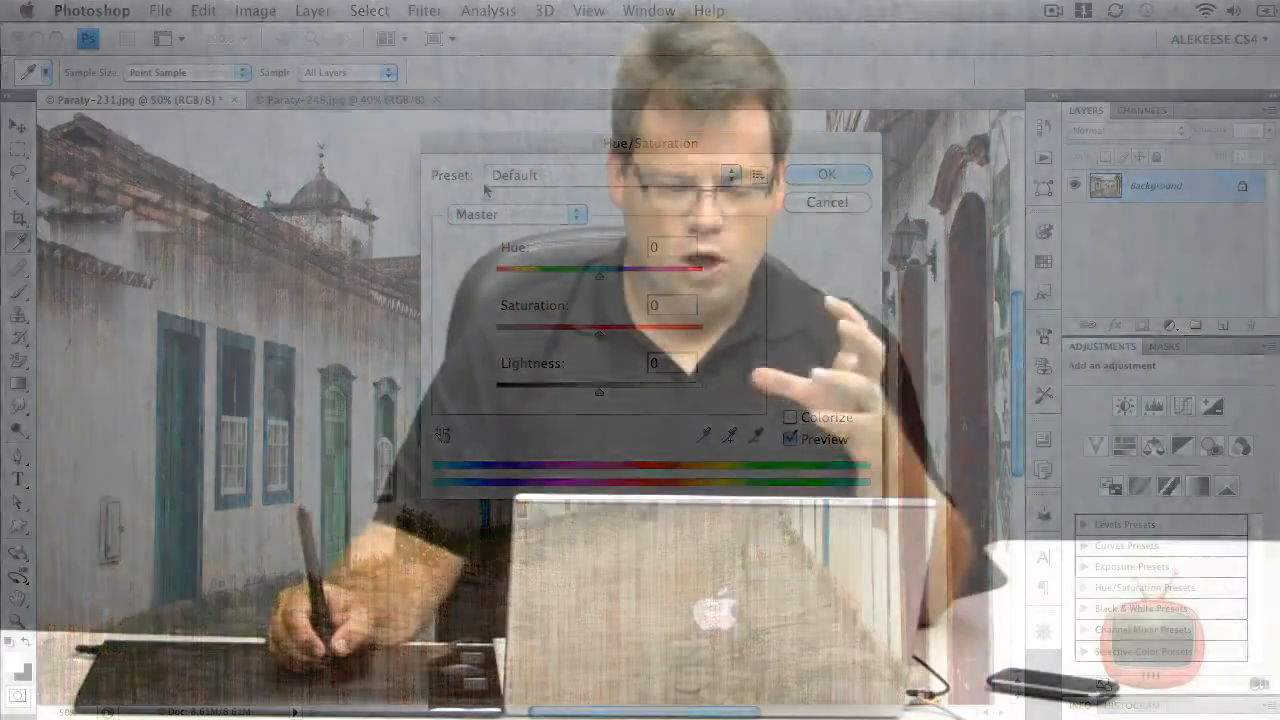